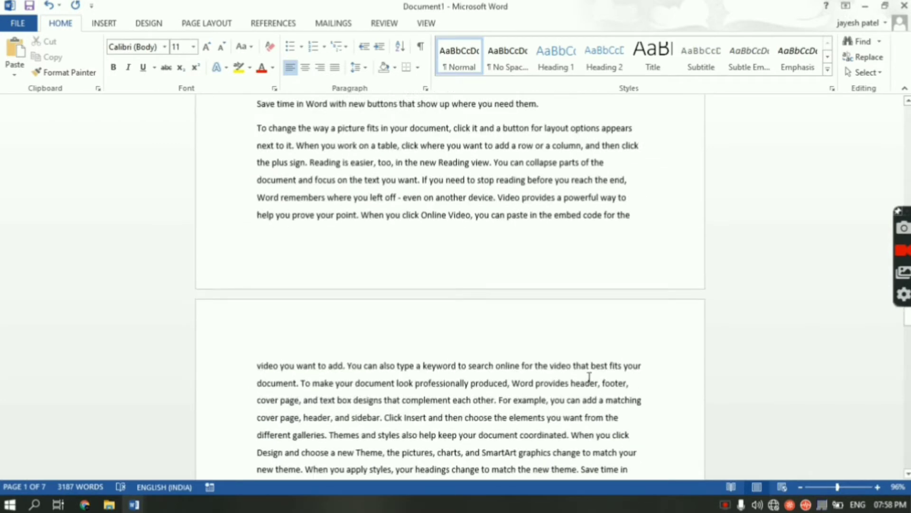
Open the document's print settings and select Microsoft Print to PDF as the printer
{"action": "scroll", "coordinate": [589, 376], "scroll_direction": "down", "scroll_amount": 1}
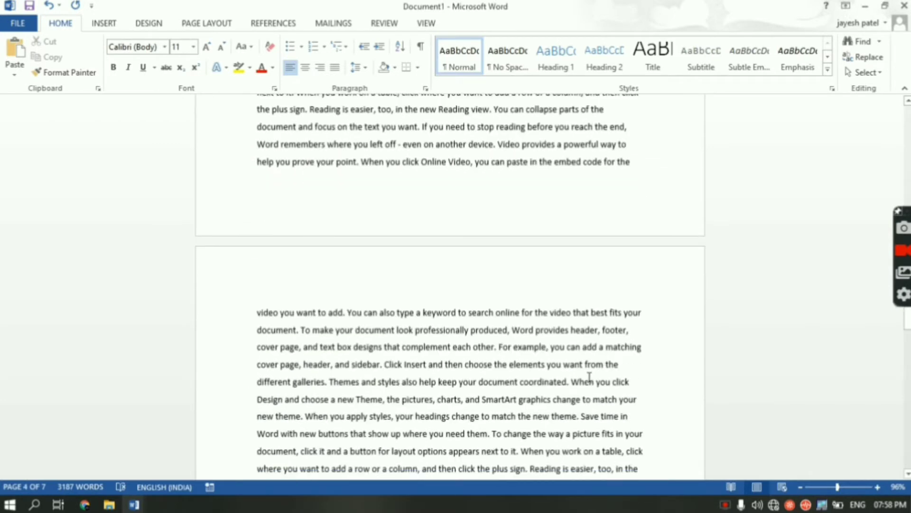
{"action": "scroll", "coordinate": [589, 377], "scroll_direction": "up", "scroll_amount": 11}
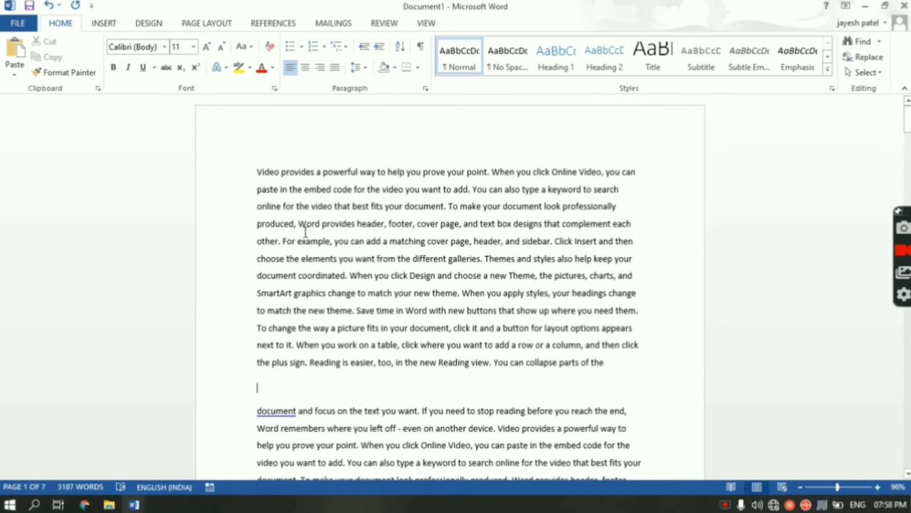
{"action": "left_click", "coordinate": [10, 26]}
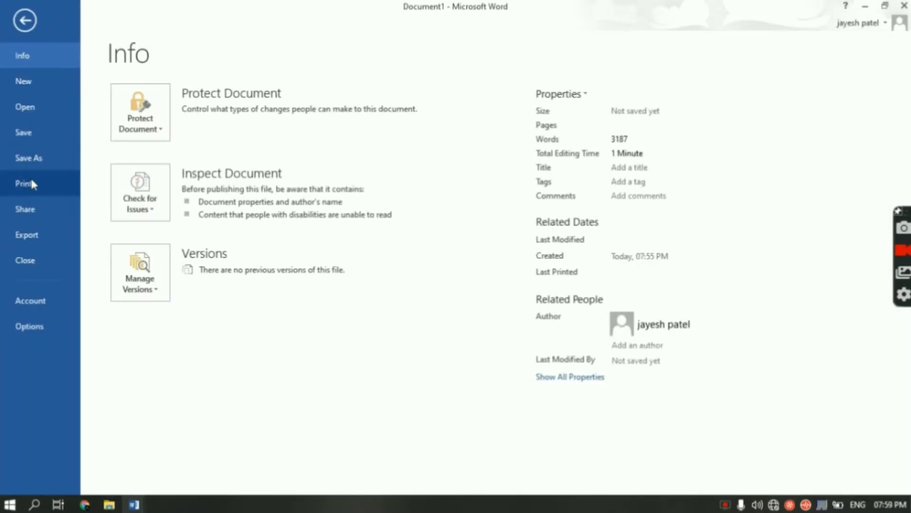
{"action": "left_click", "coordinate": [33, 185]}
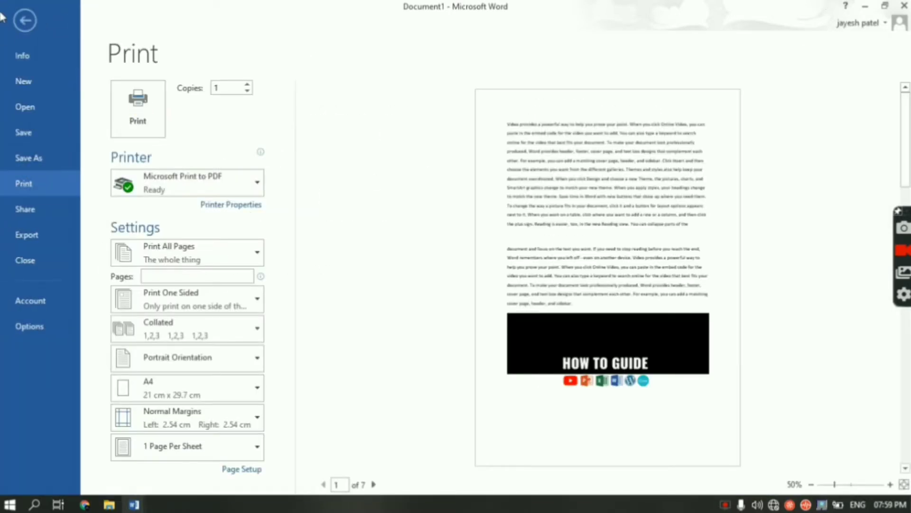
{"action": "left_click", "coordinate": [24, 21]}
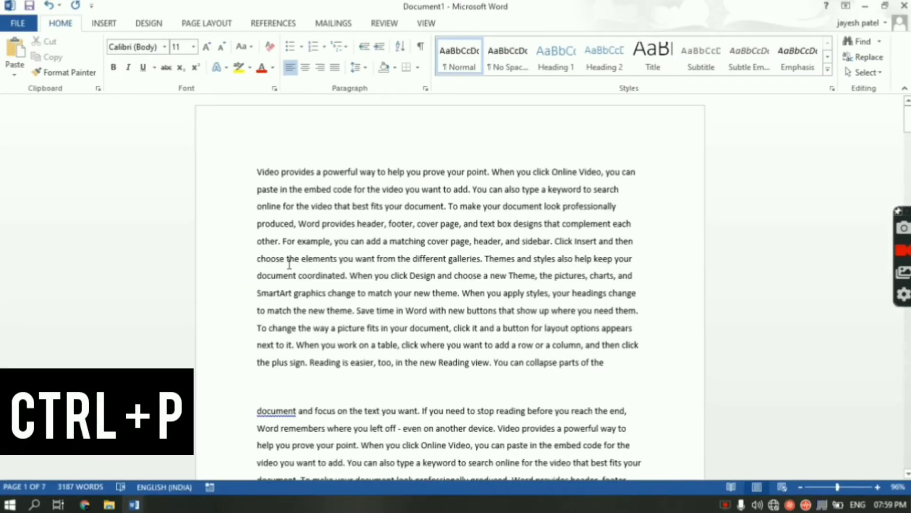
{"action": "key", "text": "ctrl+p"}
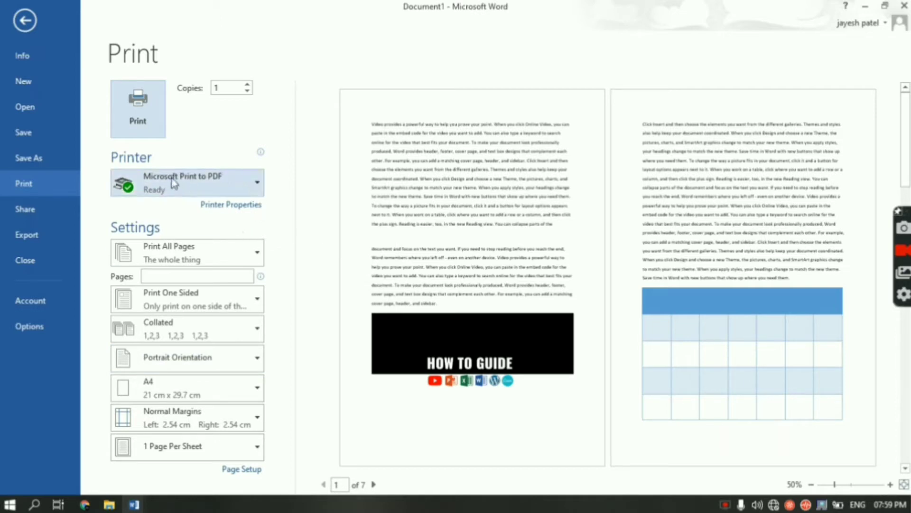
{"action": "left_click", "coordinate": [207, 190]}
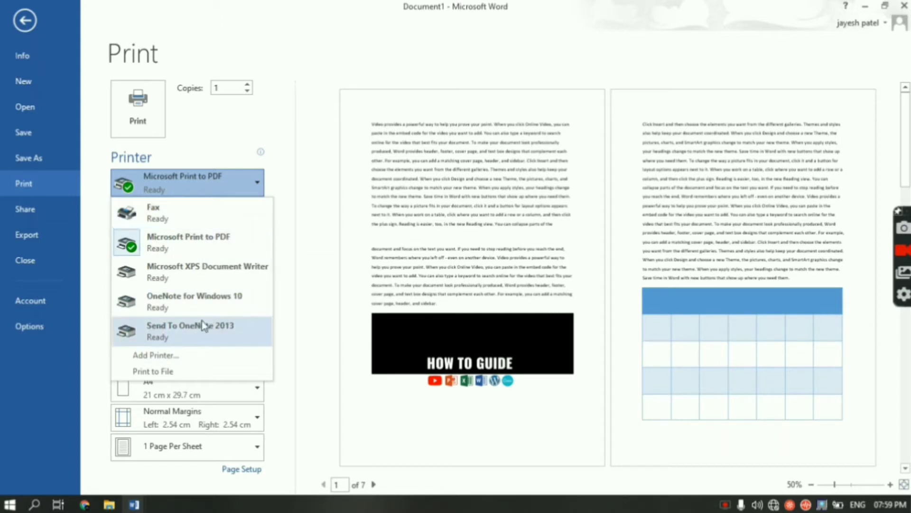
{"action": "left_click", "coordinate": [169, 246]}
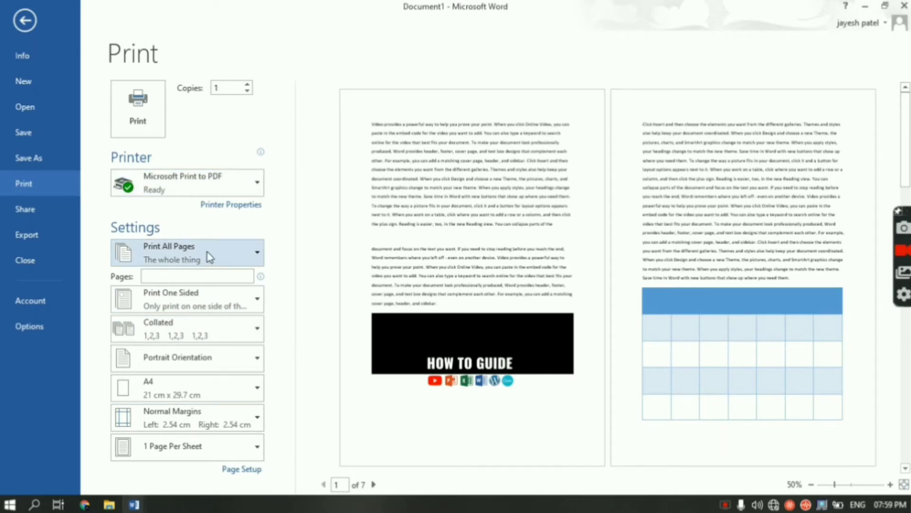
Switch to Custom Print, try the page selections 1,3 and 1-4, and clear the page entry
{"action": "left_click", "coordinate": [258, 254]}
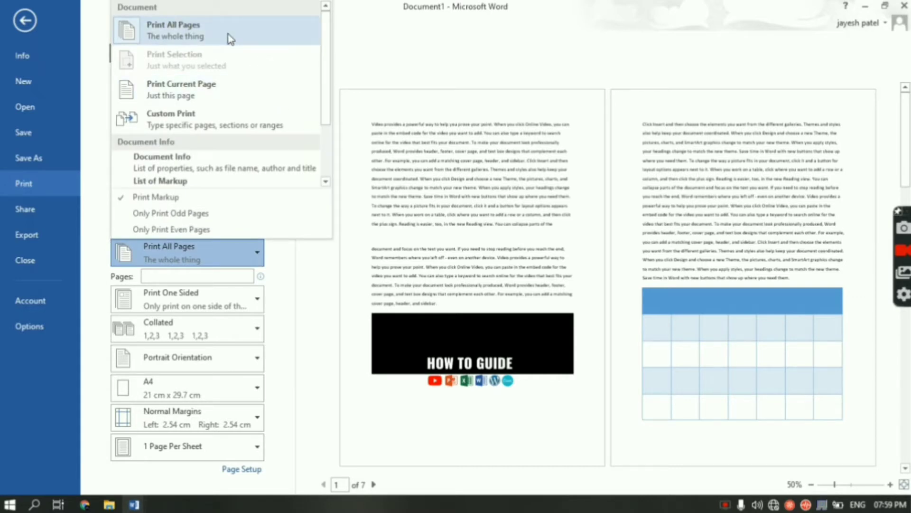
{"action": "left_click", "coordinate": [193, 124]}
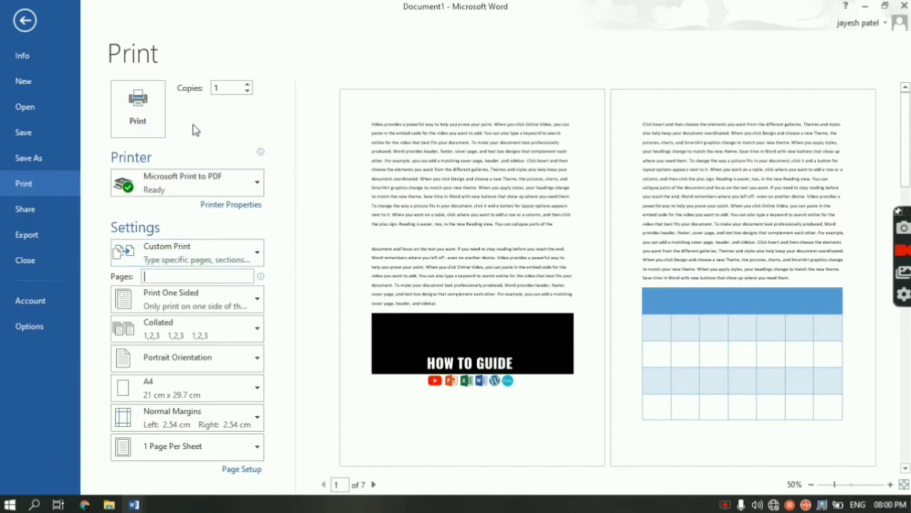
{"action": "left_click", "coordinate": [176, 275]}
{"action": "type", "text": "1,3"}
{"action": "key", "text": "BackSpace"}
{"action": "key", "text": "BackSpace"}
{"action": "type", "text": "-4"}
{"action": "key", "text": "BackSpace"}
{"action": "key", "text": "BackSpace"}
{"action": "key", "text": "BackSpace"}
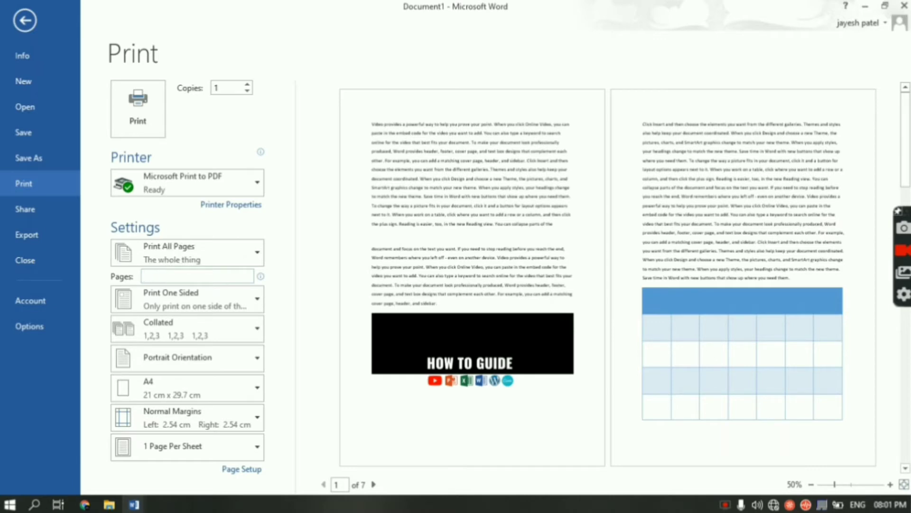
Enter 2,7 as the custom pages and return the print range to Print All Pages
{"action": "type", "text": "2,7"}
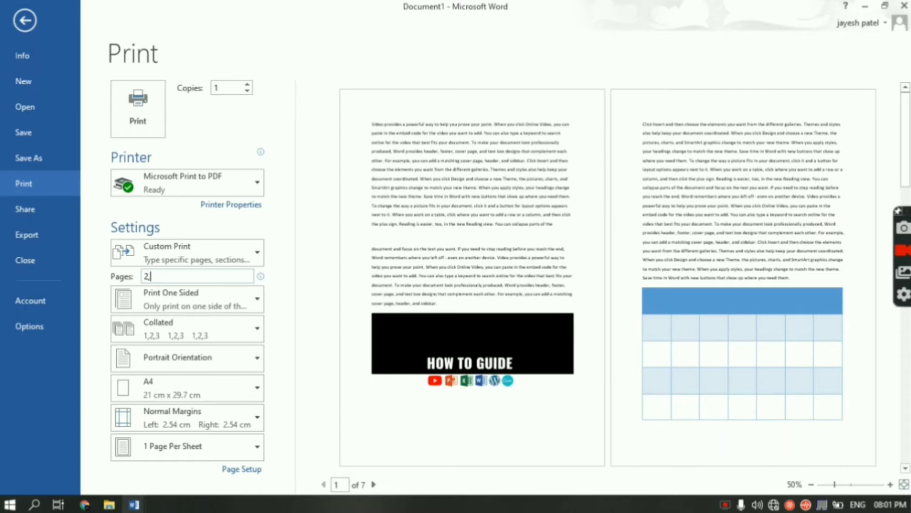
{"action": "left_click", "coordinate": [238, 259]}
{"action": "left_click", "coordinate": [224, 30]}
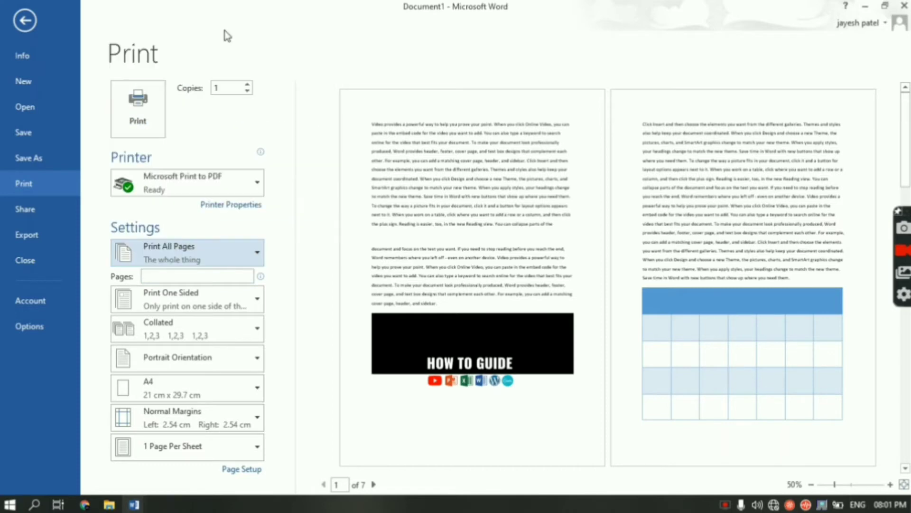
Keep one-sided printing and change the page orientation to Landscape
{"action": "left_click", "coordinate": [264, 311]}
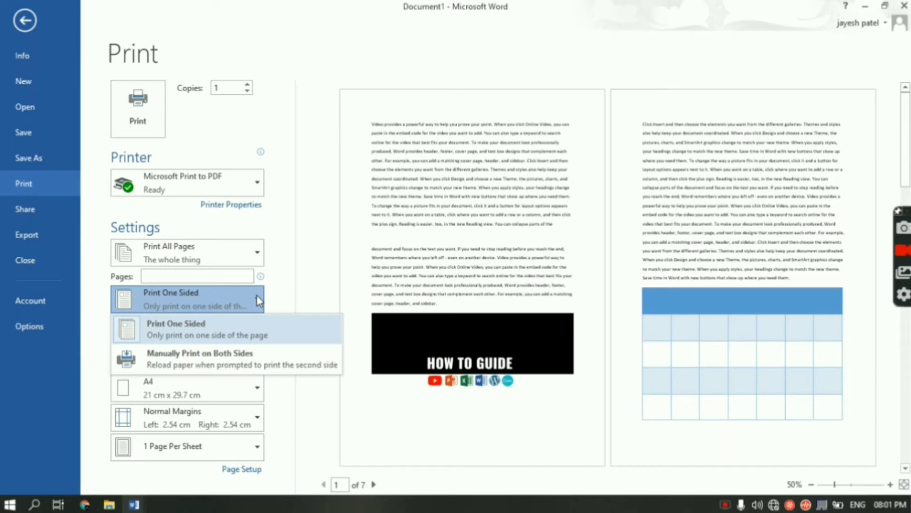
{"action": "left_click", "coordinate": [257, 300]}
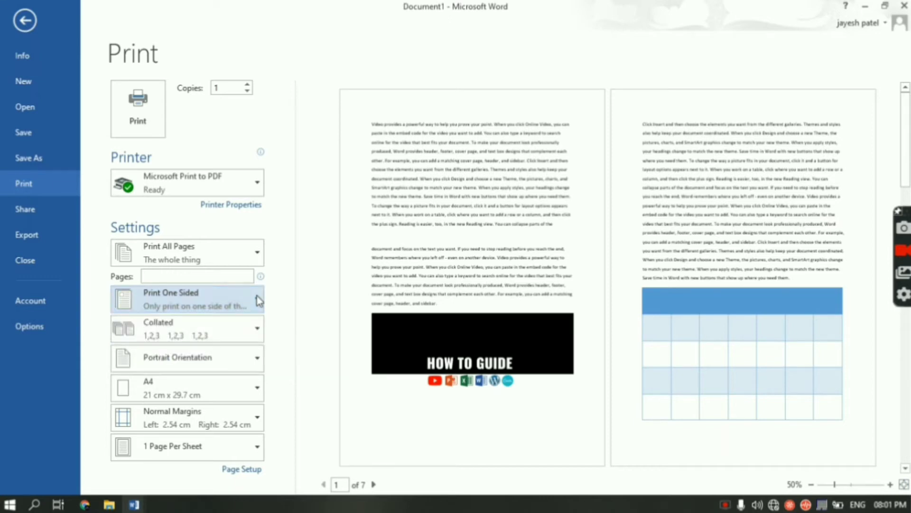
{"action": "left_click", "coordinate": [257, 359]}
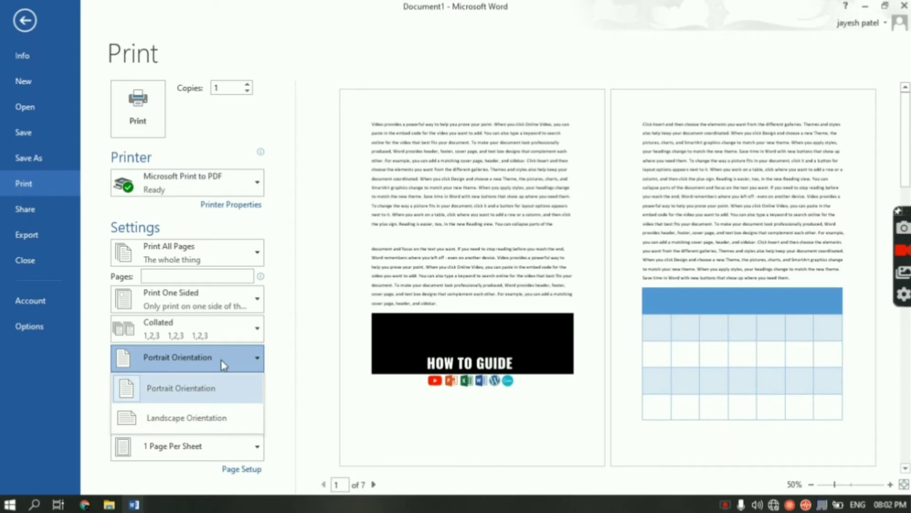
{"action": "left_click", "coordinate": [183, 422]}
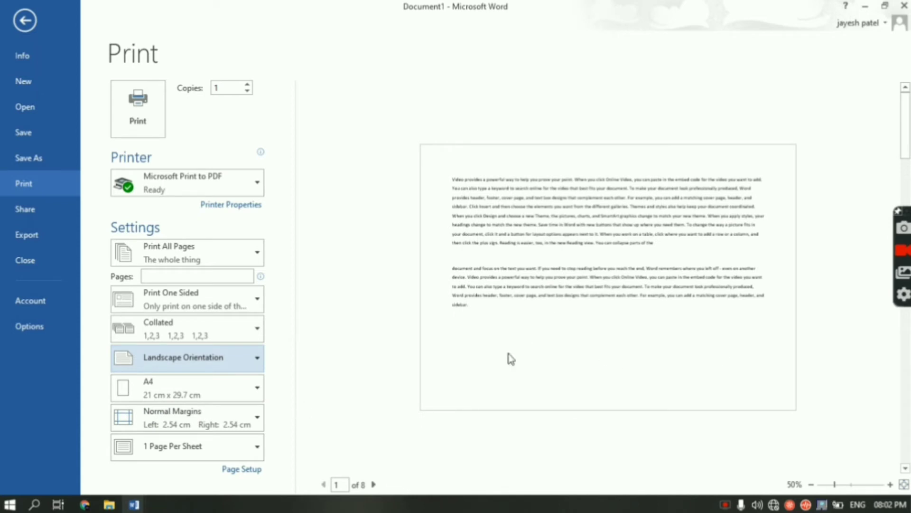
Page through the landscape print preview up to page 6 and return to the first page
{"action": "left_click", "coordinate": [373, 484]}
{"action": "left_click", "coordinate": [374, 484]}
{"action": "left_click", "coordinate": [373, 484]}
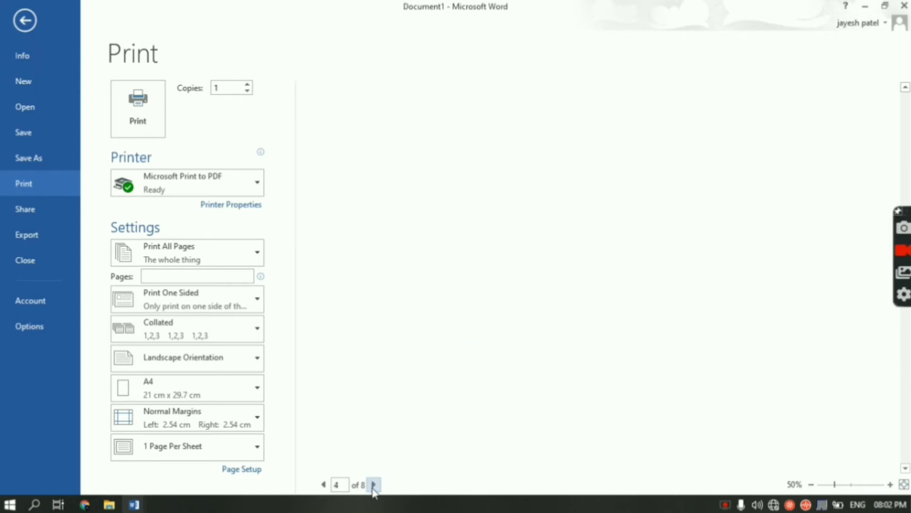
{"action": "left_click", "coordinate": [373, 485]}
{"action": "left_click", "coordinate": [374, 484]}
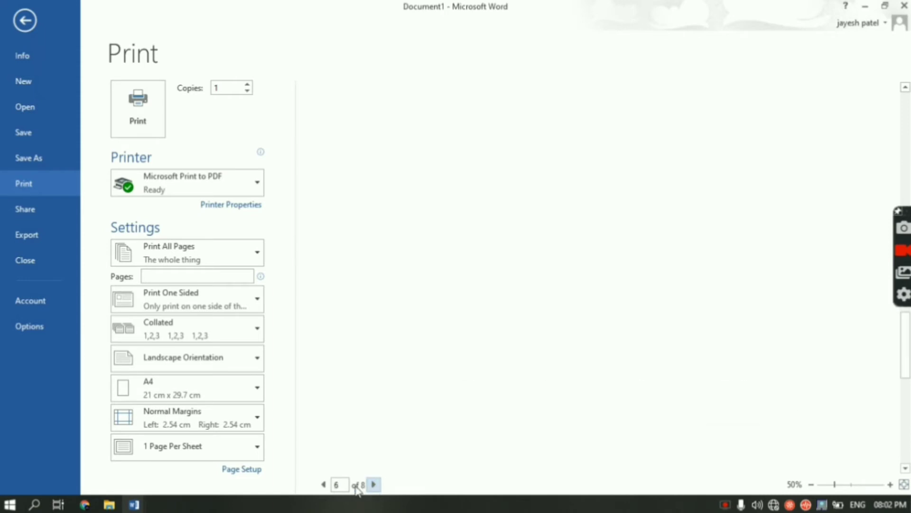
{"action": "left_click", "coordinate": [325, 484]}
{"action": "left_click", "coordinate": [324, 485]}
{"action": "left_click", "coordinate": [324, 484]}
{"action": "left_click", "coordinate": [324, 484]}
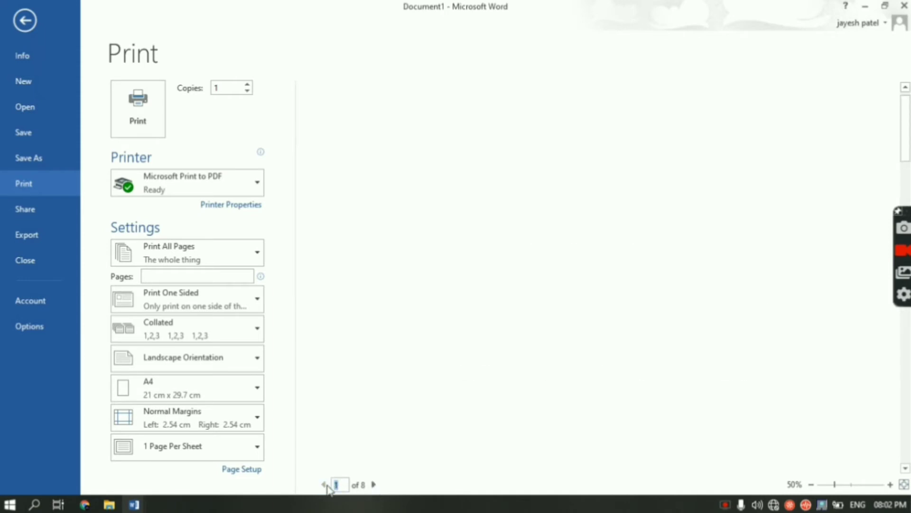
{"action": "left_click", "coordinate": [324, 484]}
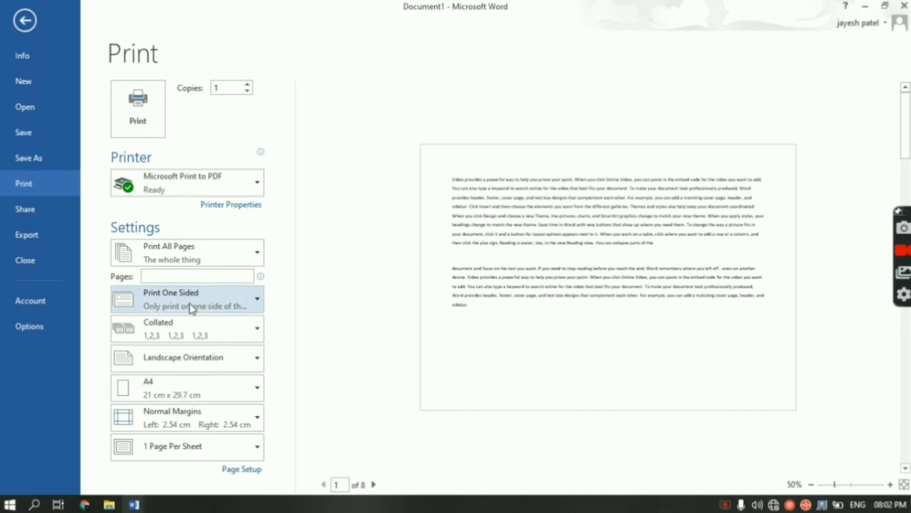
Set the orientation back to Portrait and select A4 as the paper size
{"action": "left_click", "coordinate": [252, 364]}
{"action": "left_click", "coordinate": [237, 388]}
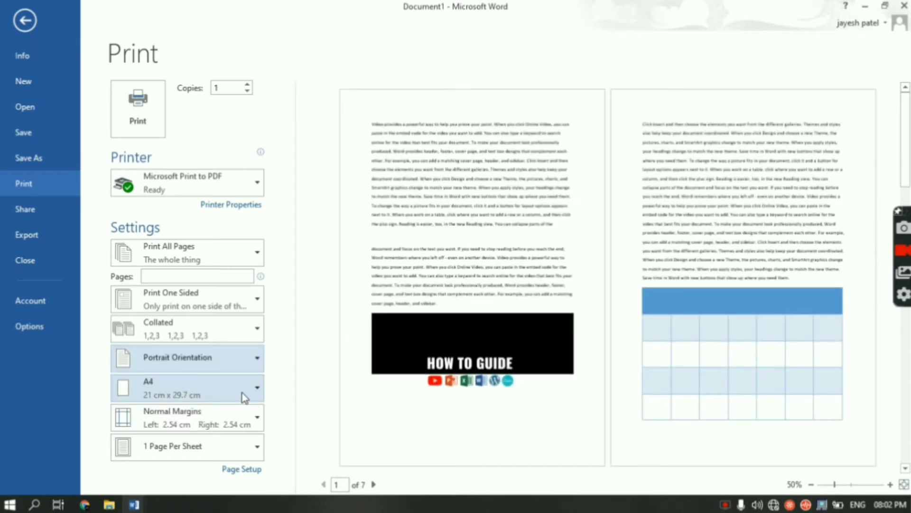
{"action": "left_click", "coordinate": [257, 396]}
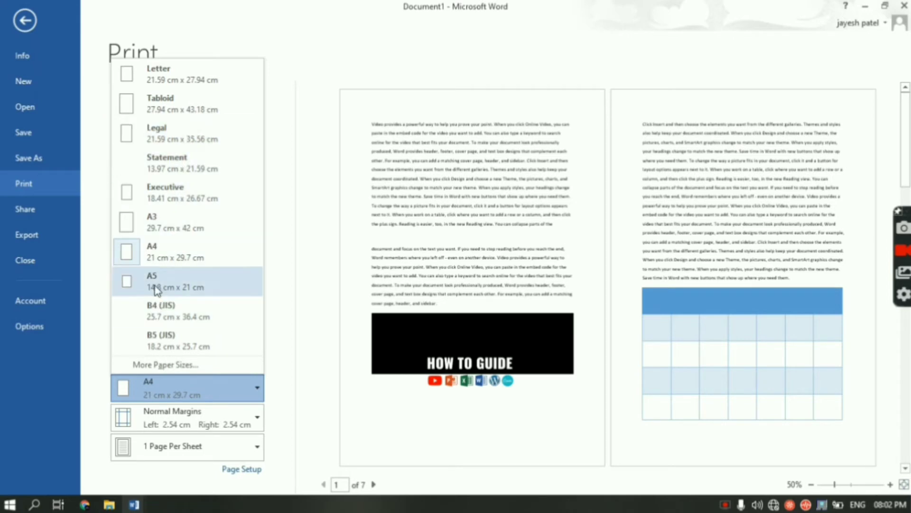
{"action": "left_click", "coordinate": [156, 257]}
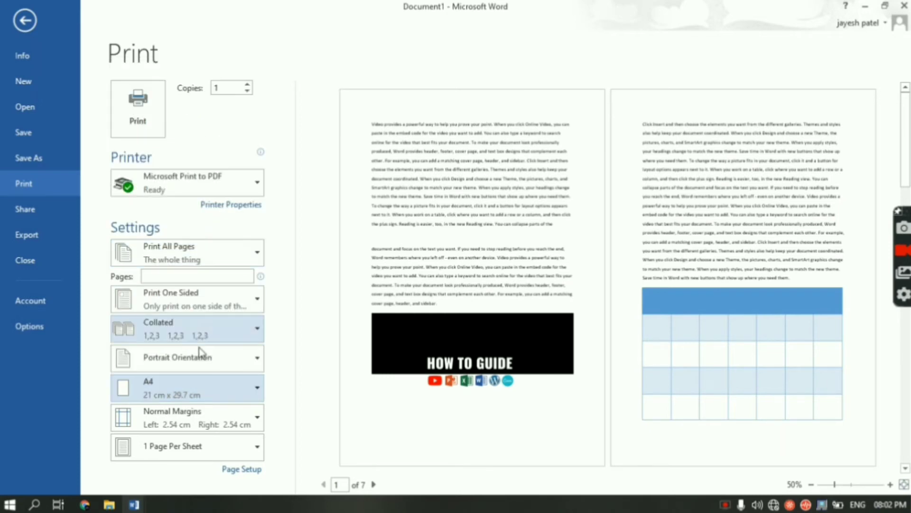
Try the Narrow, Moderate and Wide margins on the preview, and set the margins back to Normal
{"action": "left_click", "coordinate": [260, 418]}
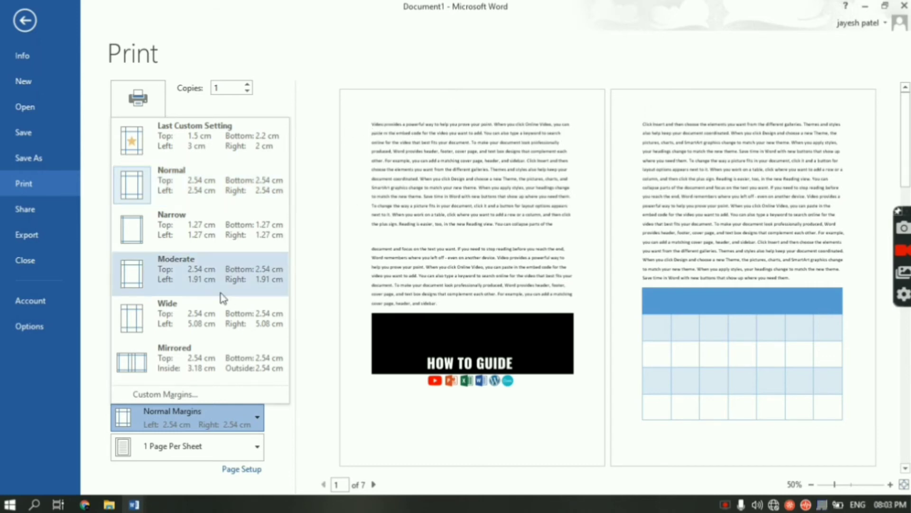
{"action": "left_click", "coordinate": [197, 235]}
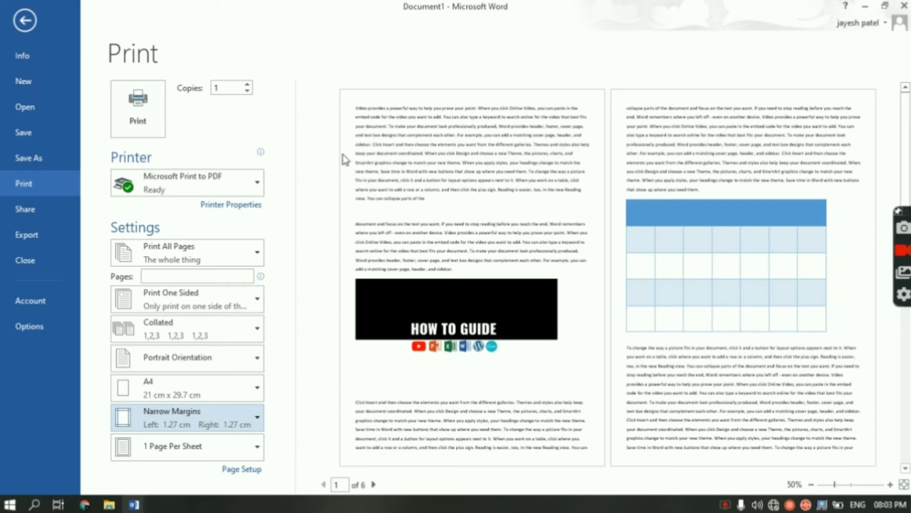
{"action": "left_click", "coordinate": [205, 421]}
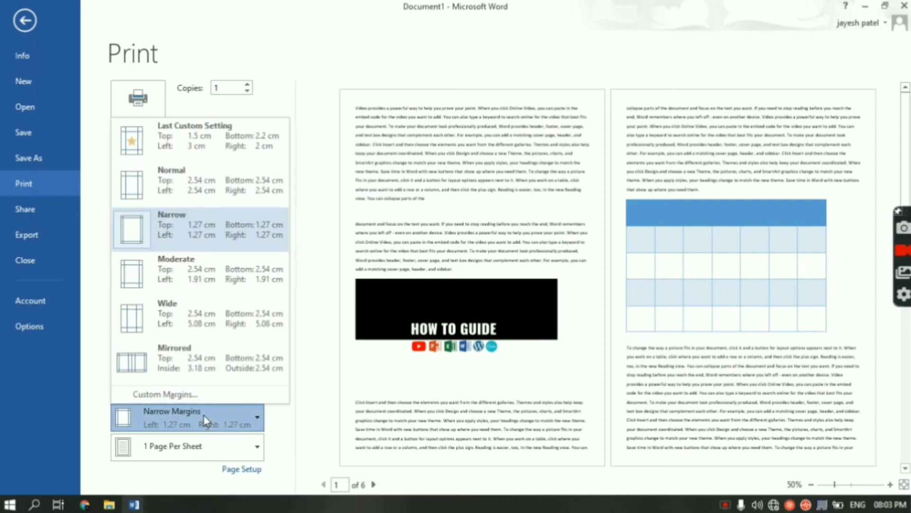
{"action": "left_click", "coordinate": [224, 280]}
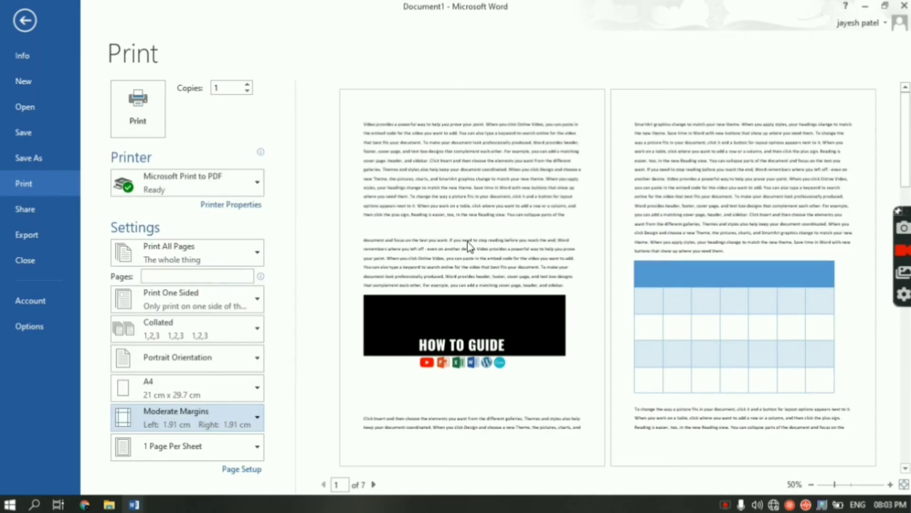
{"action": "left_click", "coordinate": [249, 421]}
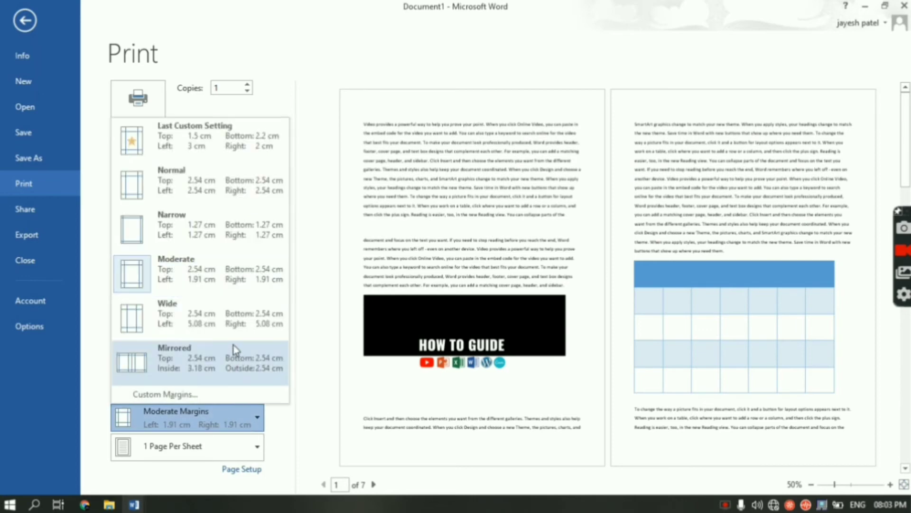
{"action": "left_click", "coordinate": [232, 331]}
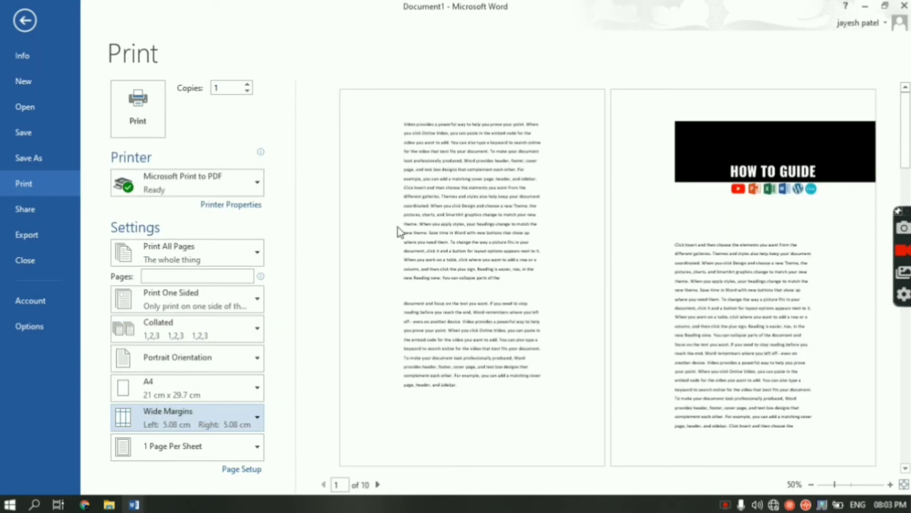
{"action": "left_click", "coordinate": [222, 415]}
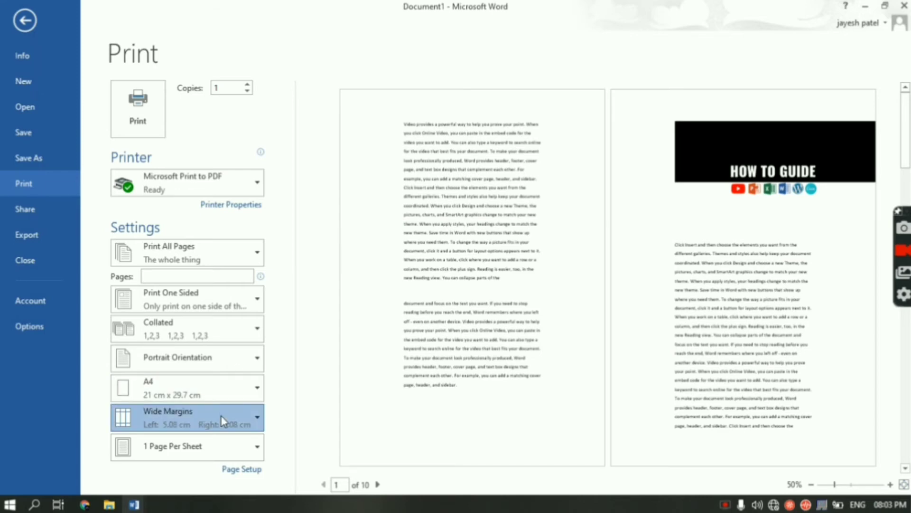
{"action": "left_click", "coordinate": [201, 192]}
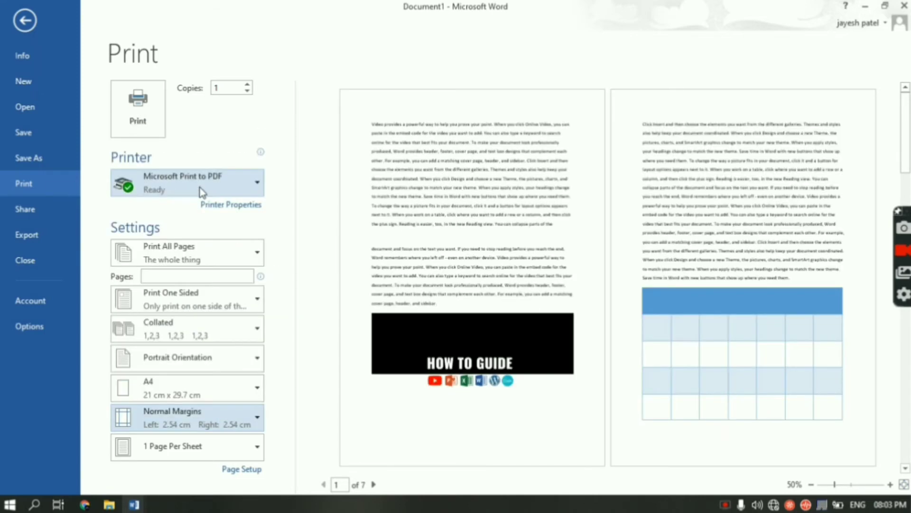
Try 2 pages per sheet with the B4 (JIS) paper size and check page 2 of the print preview
{"action": "left_click", "coordinate": [257, 449]}
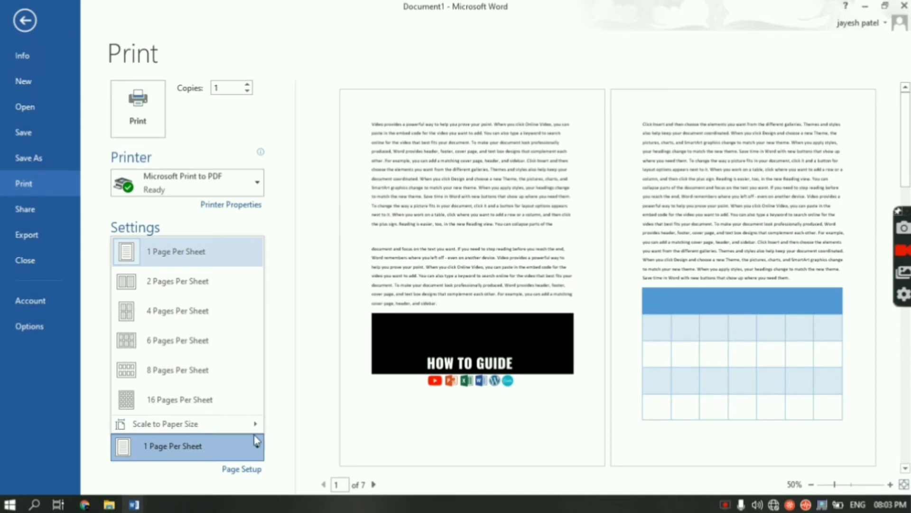
{"action": "left_click", "coordinate": [214, 297]}
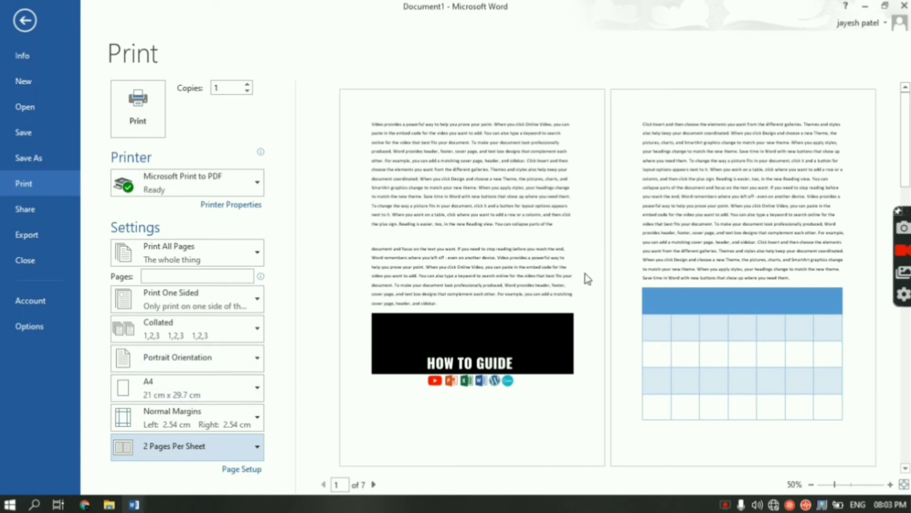
{"action": "left_click", "coordinate": [257, 387]}
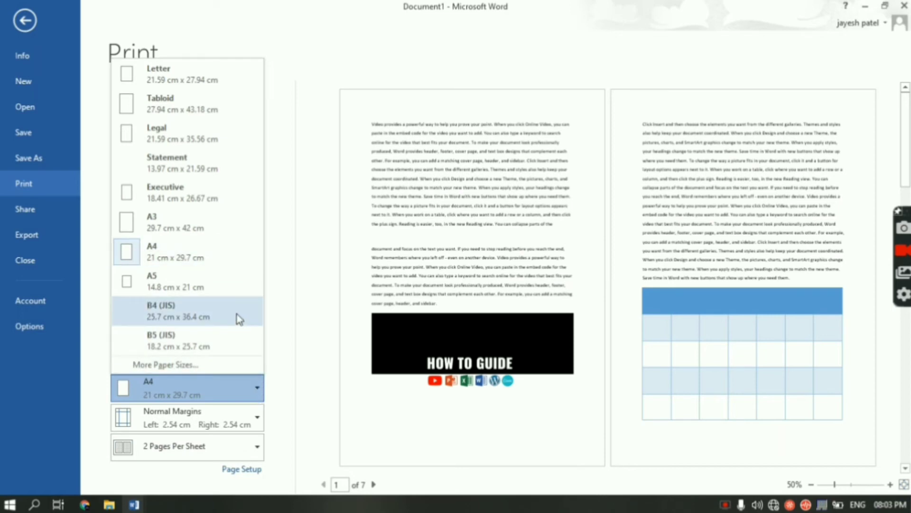
{"action": "left_click", "coordinate": [239, 318]}
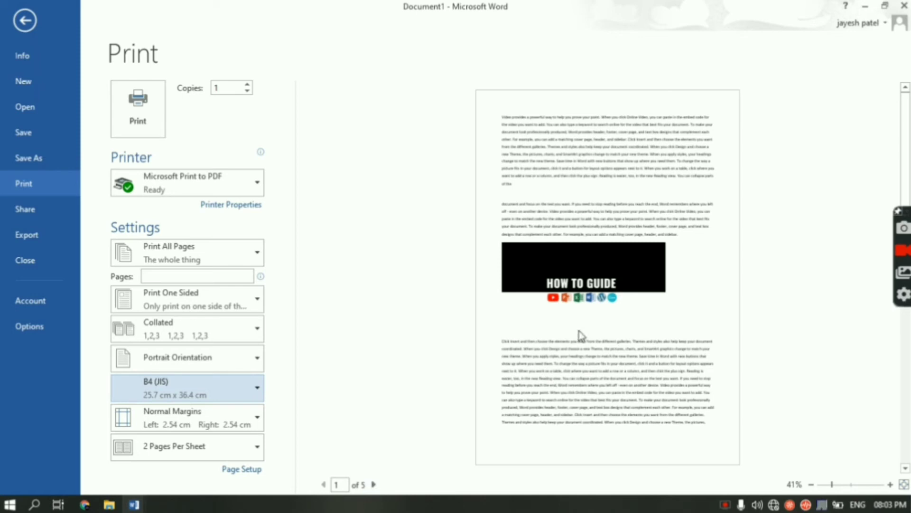
{"action": "left_click", "coordinate": [373, 485]}
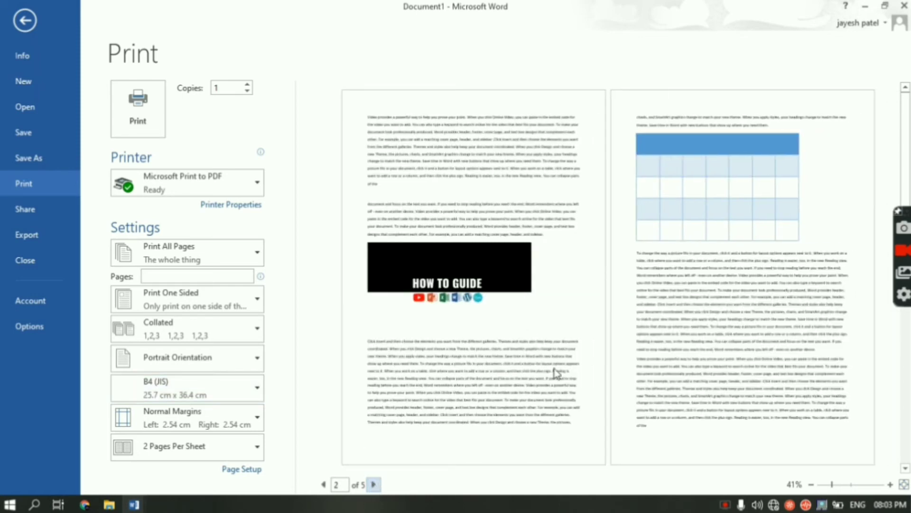
Set the paper size back to A4 and the layout back to 1 page per sheet
{"action": "left_click", "coordinate": [253, 384]}
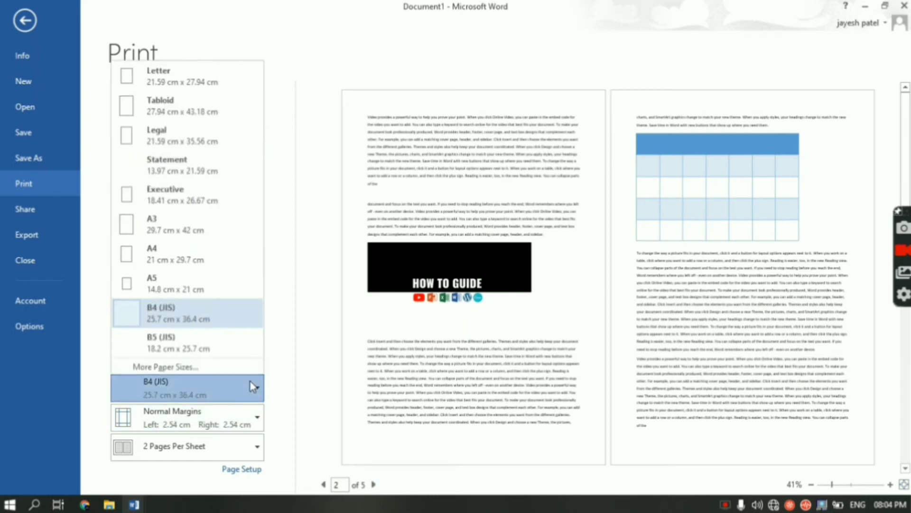
{"action": "left_click", "coordinate": [235, 245]}
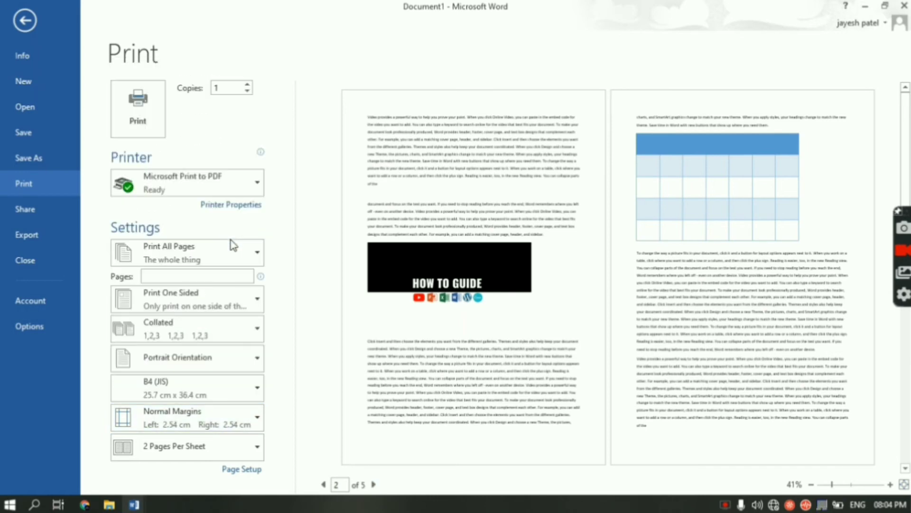
{"action": "left_click", "coordinate": [253, 451]}
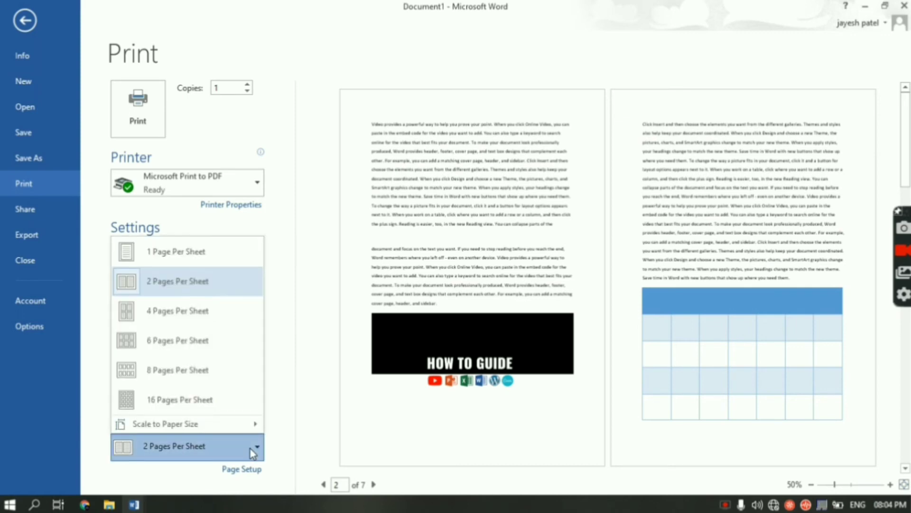
{"action": "left_click", "coordinate": [193, 254]}
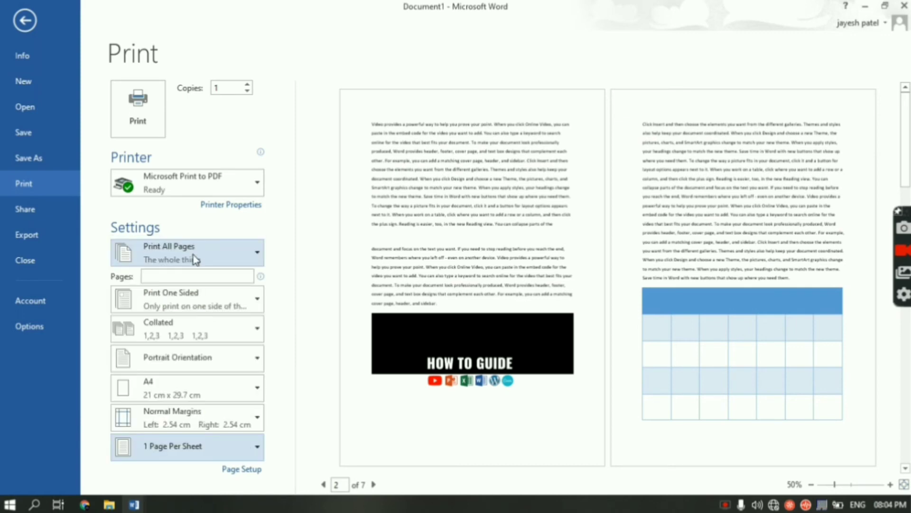
Review the layout, paper and margin options in Page Setup and close the dialog without changing anything
{"action": "left_click", "coordinate": [245, 471]}
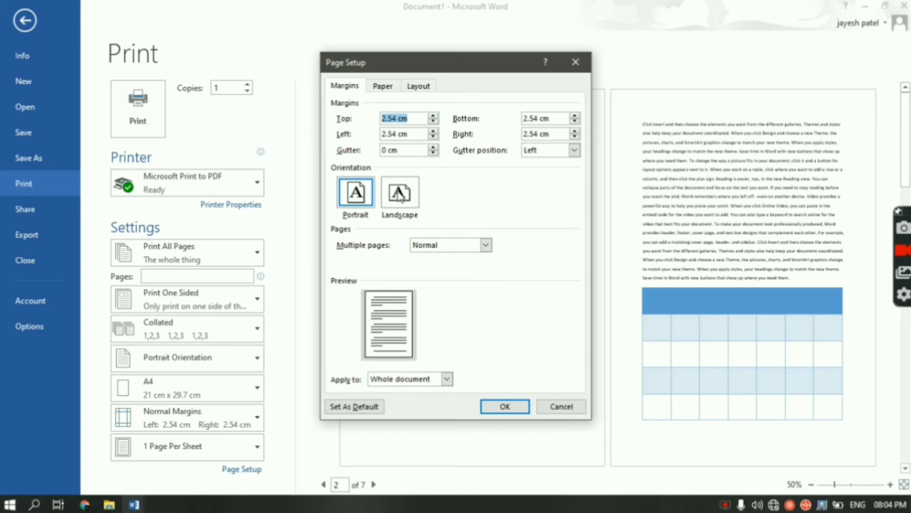
{"action": "left_click", "coordinate": [397, 88]}
{"action": "left_click", "coordinate": [413, 90]}
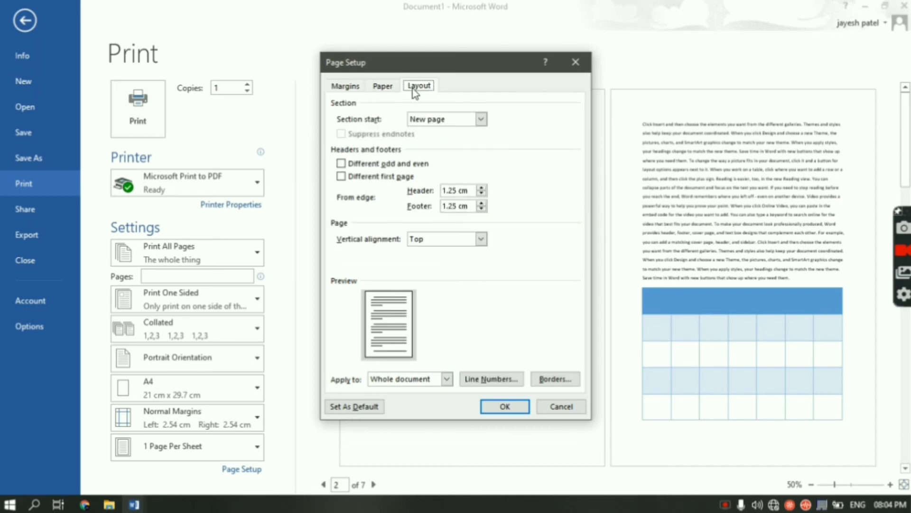
{"action": "left_click", "coordinate": [383, 87]}
{"action": "left_click", "coordinate": [358, 87]}
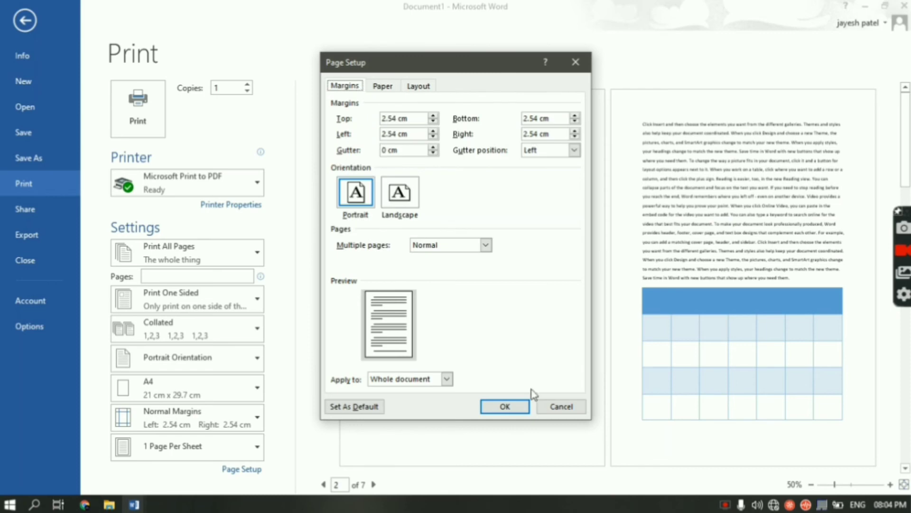
{"action": "left_click", "coordinate": [552, 408]}
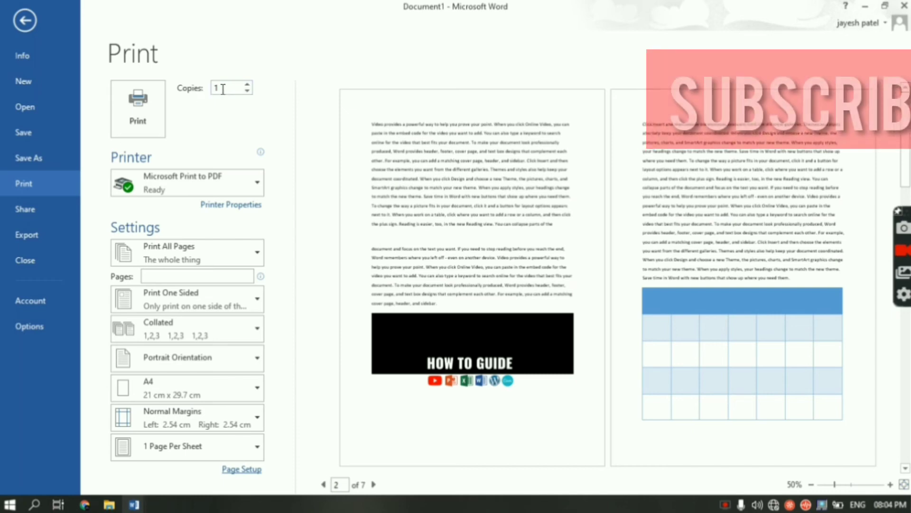
Try raising the number of print copies
{"action": "left_click", "coordinate": [247, 86]}
{"action": "left_click", "coordinate": [247, 86]}
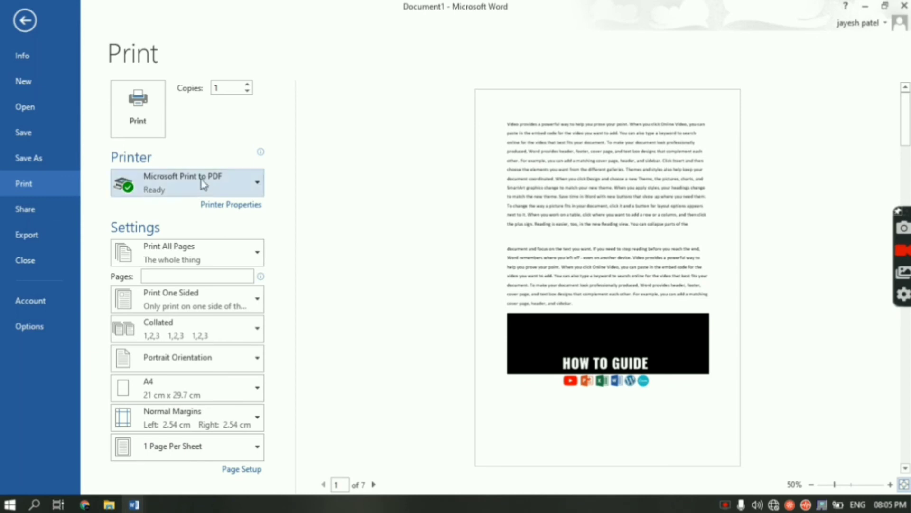
Print the document to PDF, saving the output on the Desktop with the file name ldjfhlsdghlsdhfgl
{"action": "left_click", "coordinate": [161, 131]}
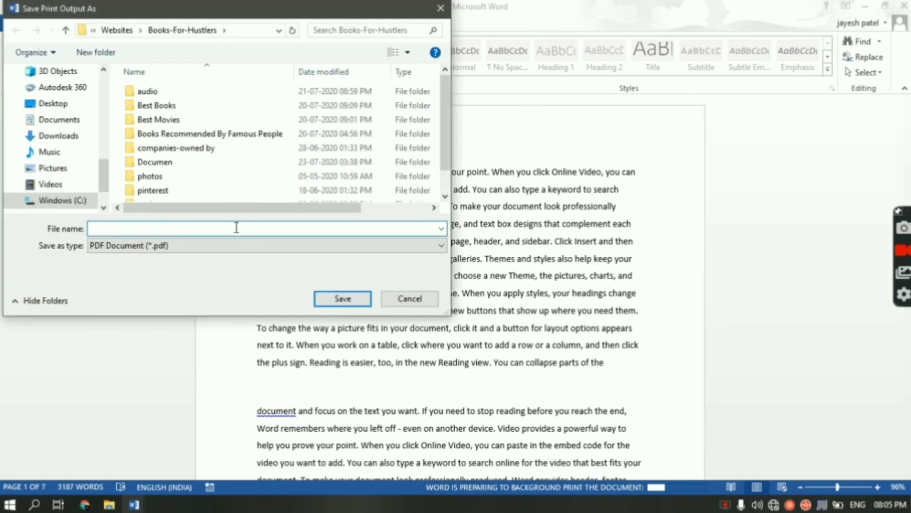
{"action": "type", "text": "ldjfhlsdghlsdhfgl"}
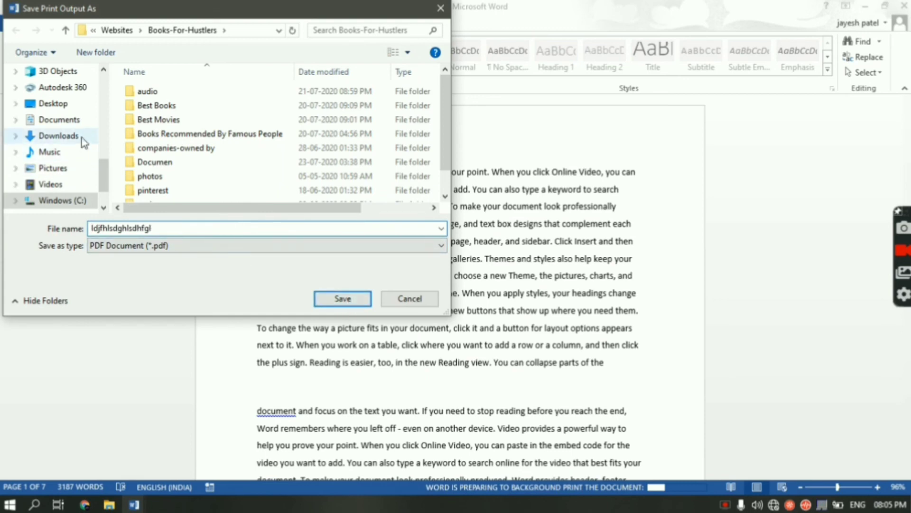
{"action": "left_click", "coordinate": [76, 106]}
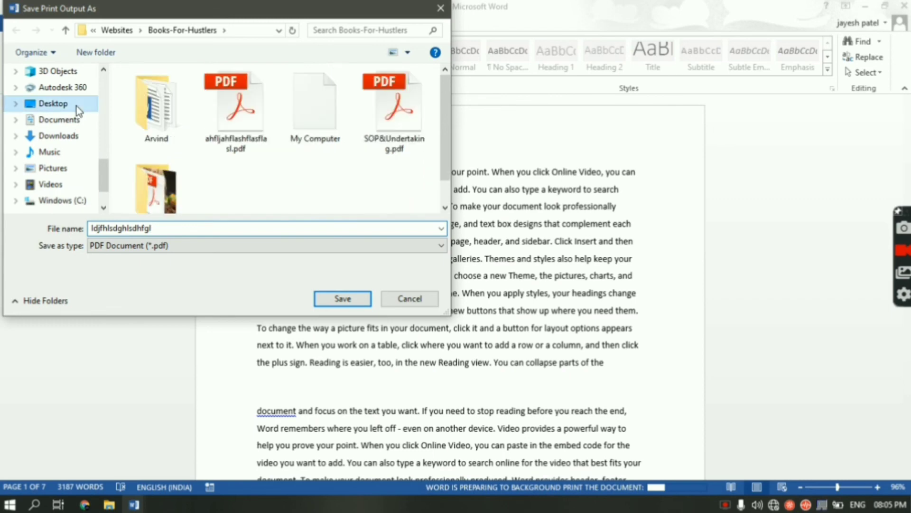
{"action": "left_click", "coordinate": [343, 299]}
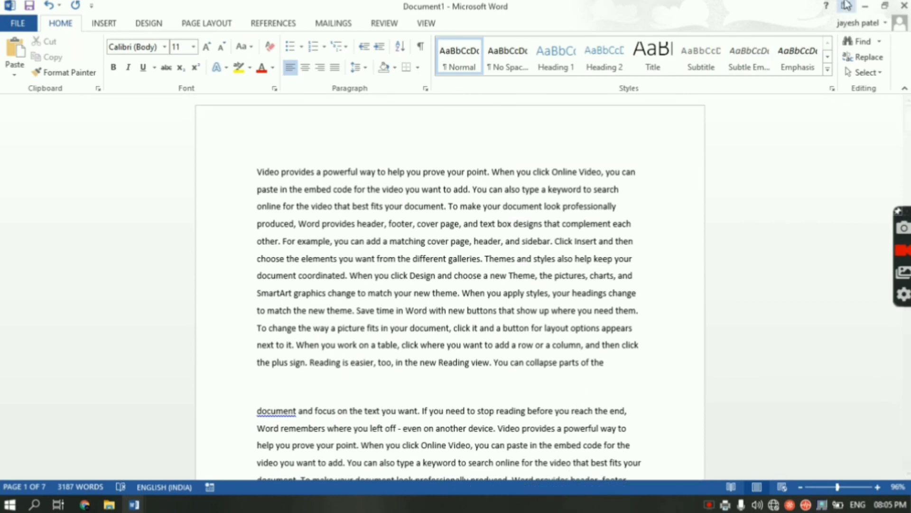
Minimize Word and open the printed PDF ldjfhlsdghlsdhfgl from the desktop in Adobe Acrobat Reader
{"action": "left_click", "coordinate": [870, 6]}
{"action": "left_click", "coordinate": [870, 6]}
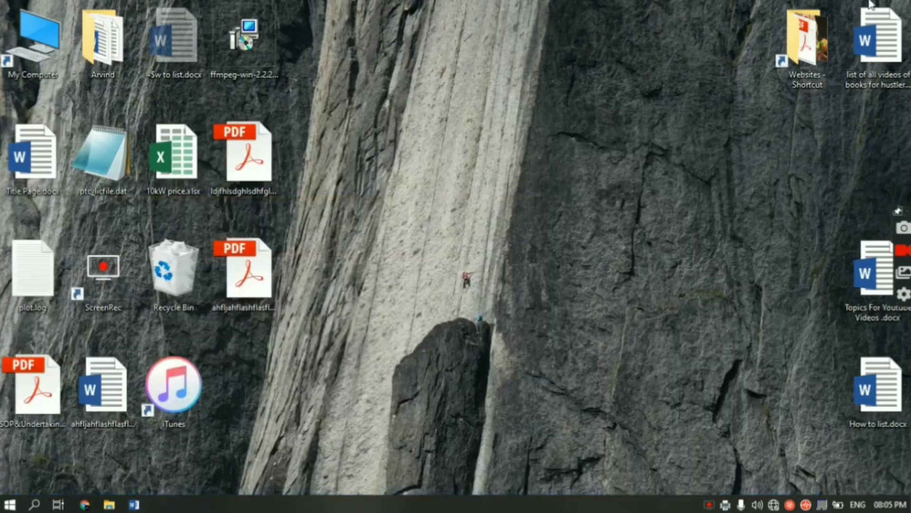
{"action": "left_click", "coordinate": [243, 180]}
{"action": "double_click", "coordinate": [243, 179]}
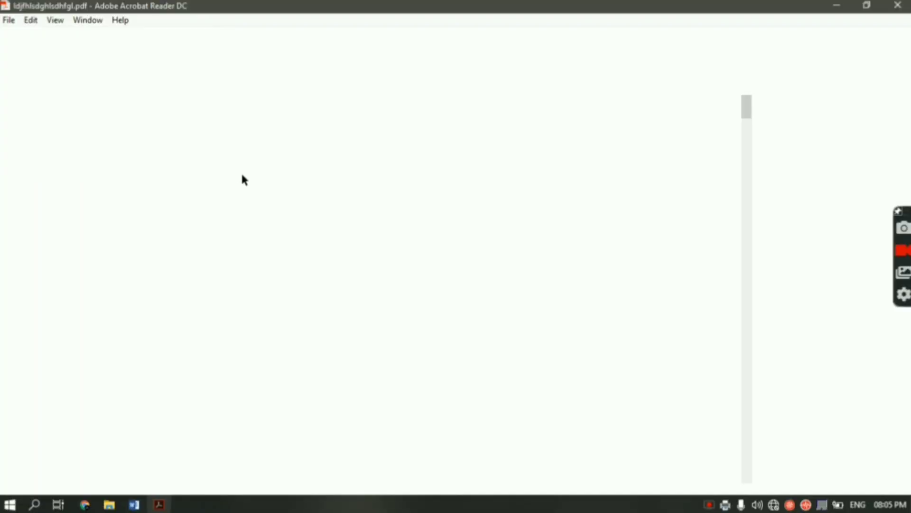
Examine the pages of the printed PDF at a reduced zoom of 50.5% and return to page 1
{"action": "left_click", "coordinate": [341, 67]}
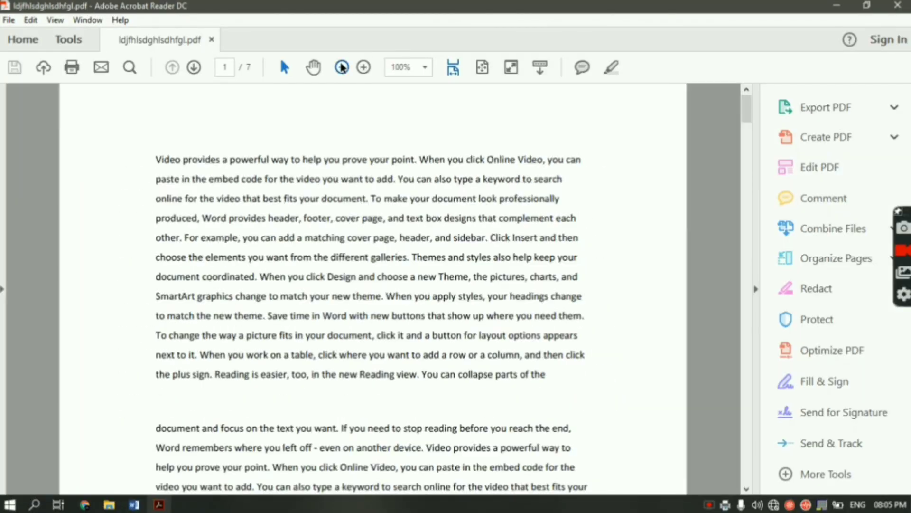
{"action": "left_click", "coordinate": [342, 67]}
{"action": "left_click", "coordinate": [747, 240]}
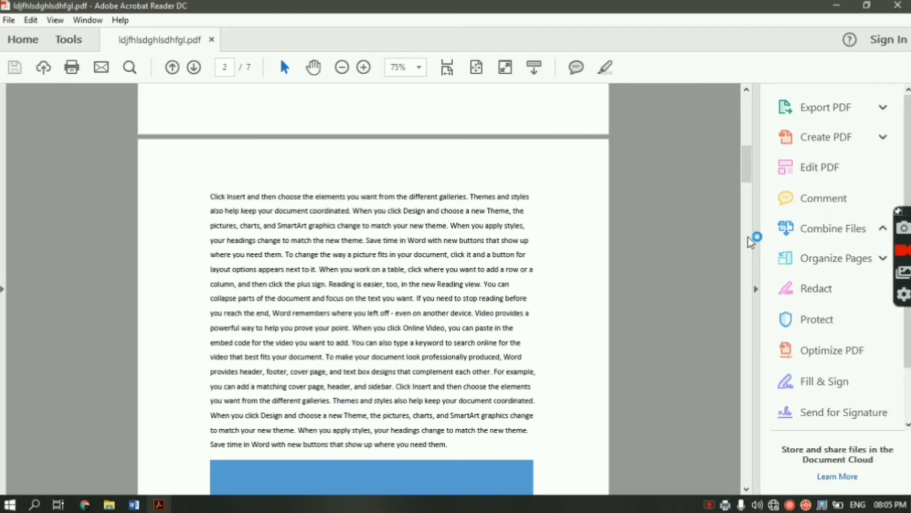
{"action": "left_click_drag", "start_coordinate": [747, 240], "coordinate": [749, 270]}
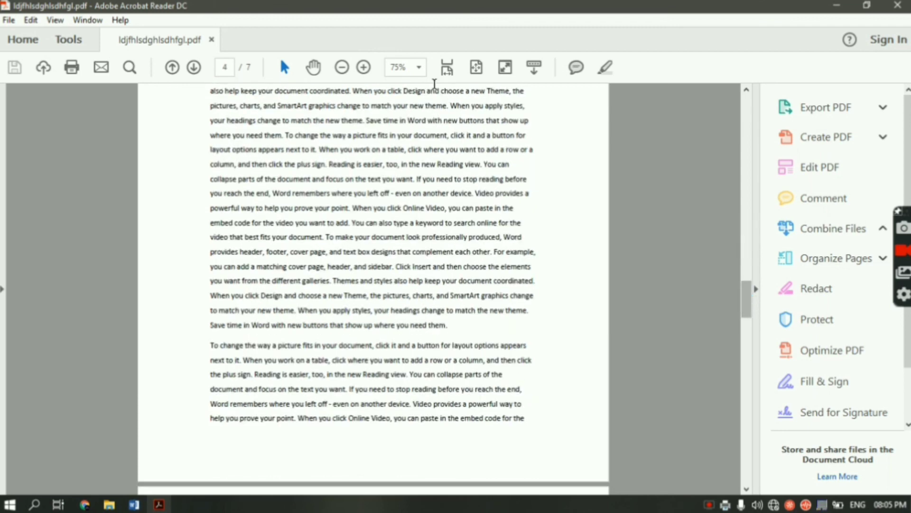
{"action": "left_click", "coordinate": [342, 67]}
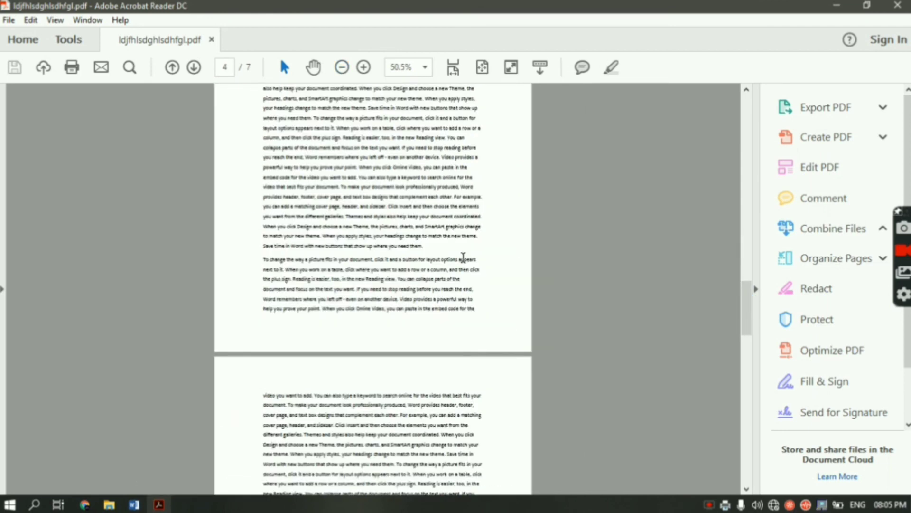
{"action": "scroll", "coordinate": [463, 258], "scroll_direction": "up", "scroll_amount": 10}
{"action": "scroll", "coordinate": [463, 258], "scroll_direction": "up", "scroll_amount": 5}
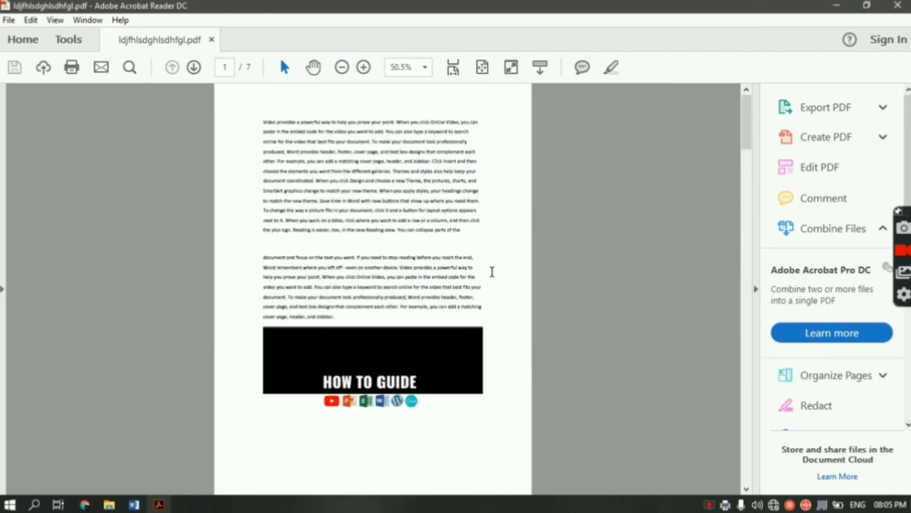